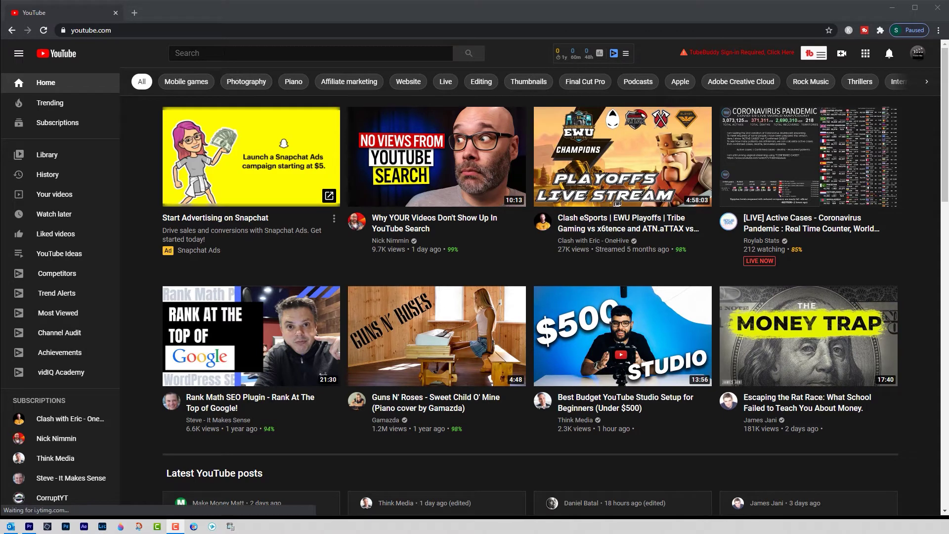
- Search YouTube for 'top th11 attack strategy' by picking it from the autocomplete suggestions
left_click(225, 52)
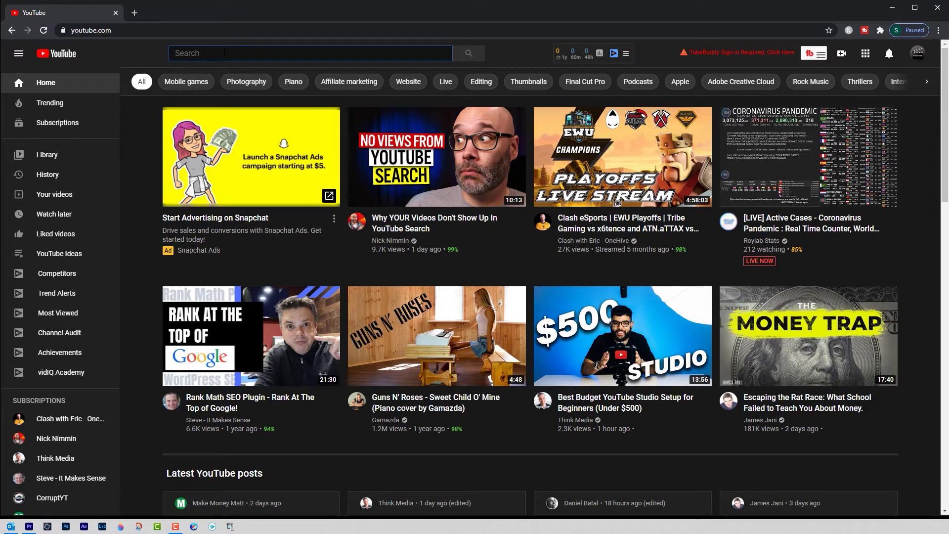
type("top th")
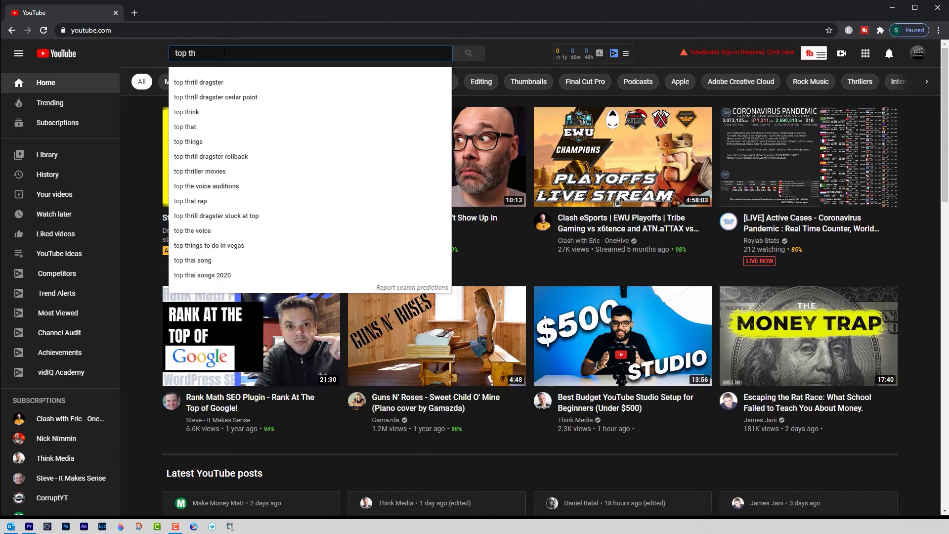
type("1 1 ")
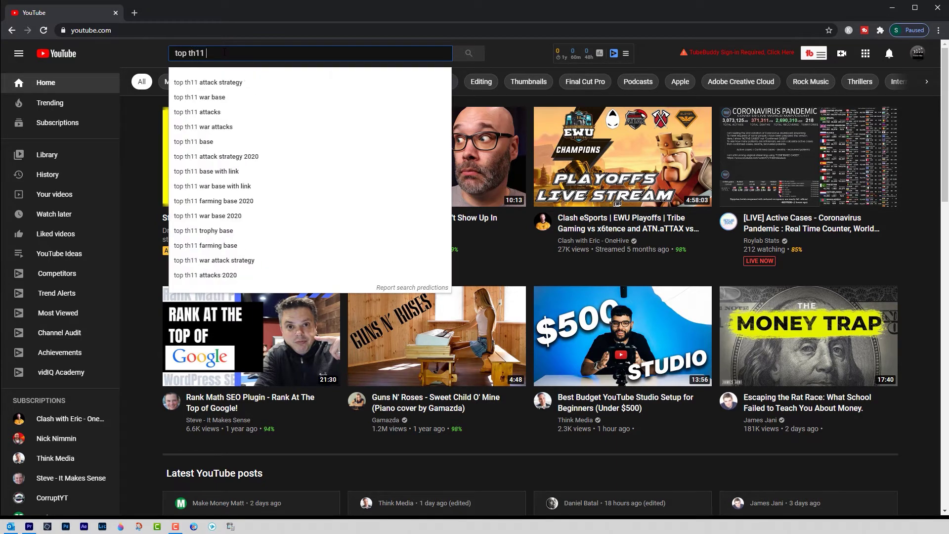
type("atta")
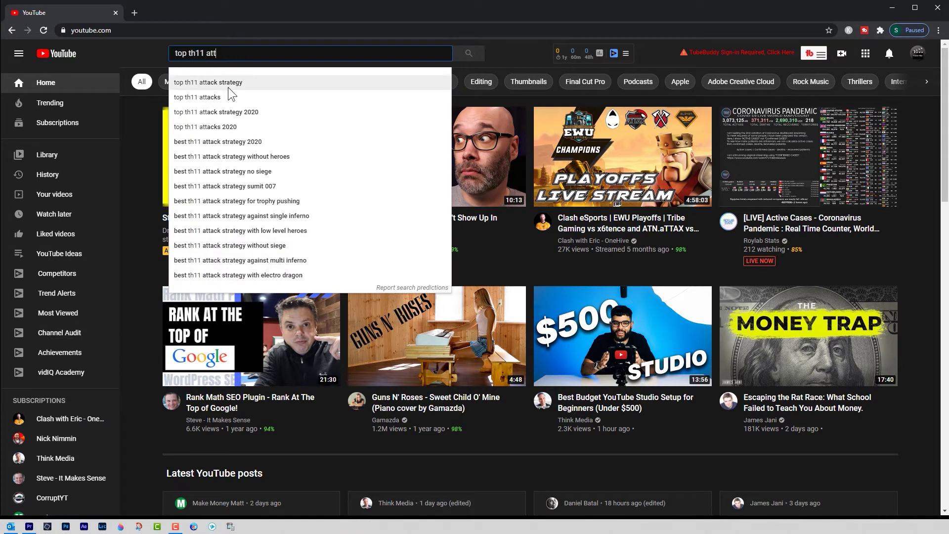
left_click(228, 83)
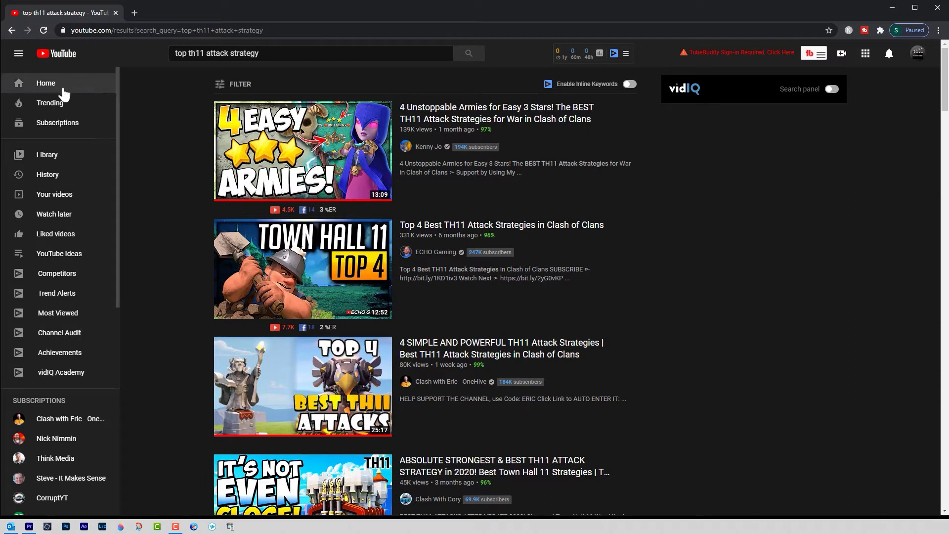
- Go to the History page and switch to the Search history list
left_click(19, 53)
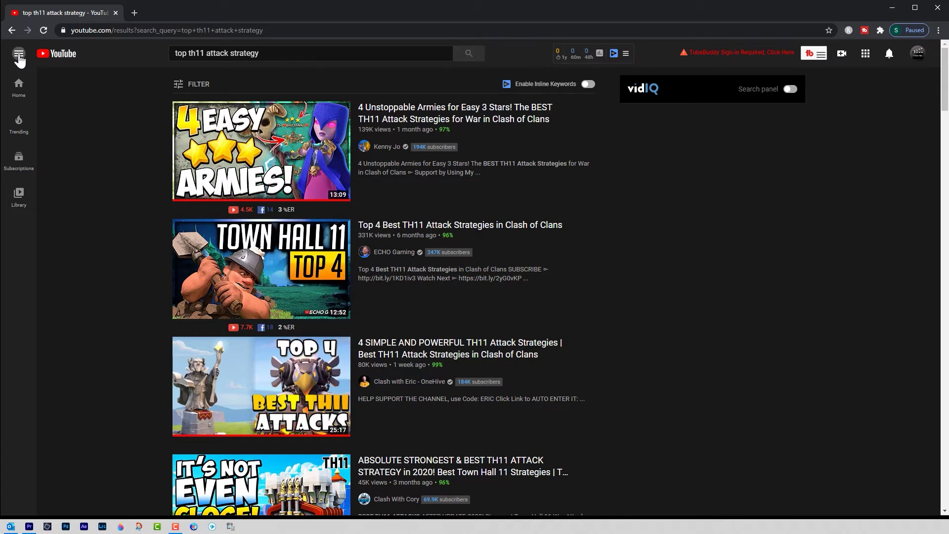
left_click(19, 54)
left_click(58, 177)
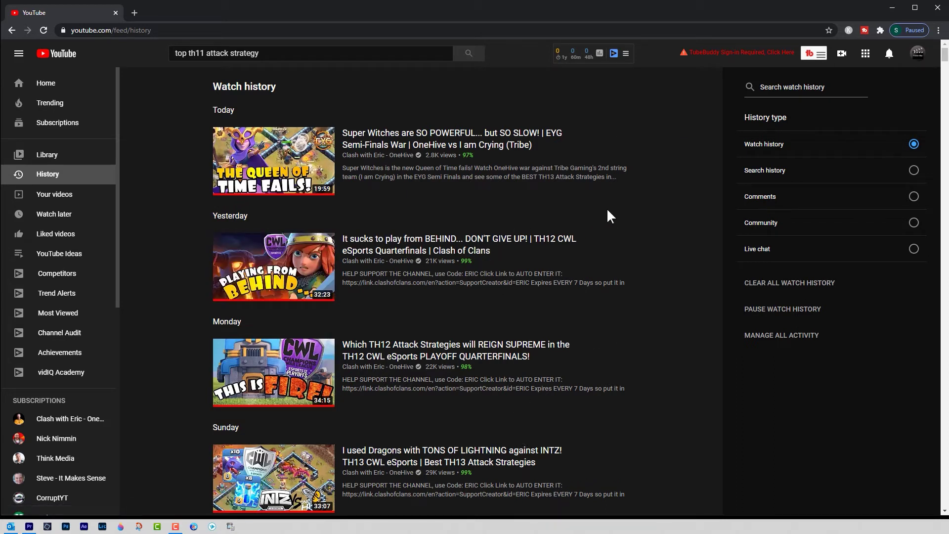
left_click(766, 172)
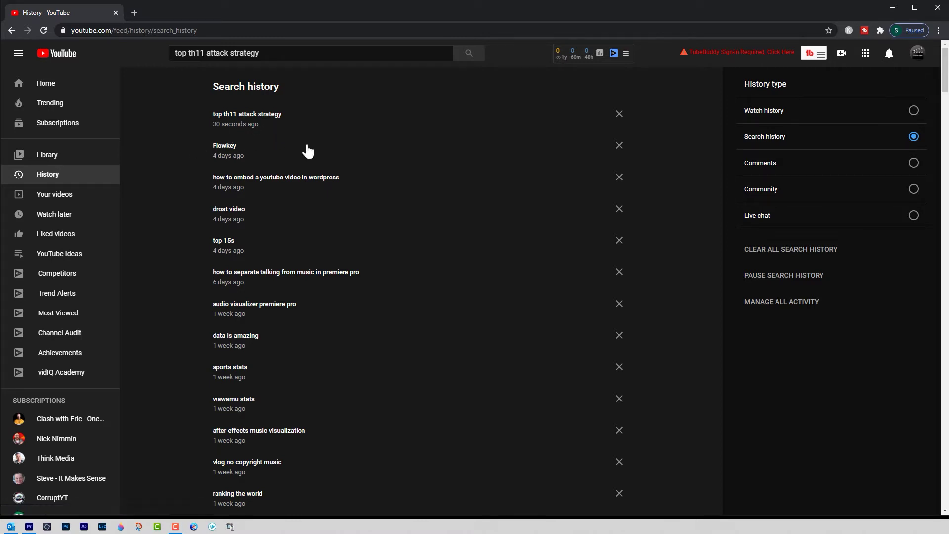
- Remove six searches, 'top th11 attack strategy' through 'premiere pro talking and music', then request clearing all
left_click(619, 114)
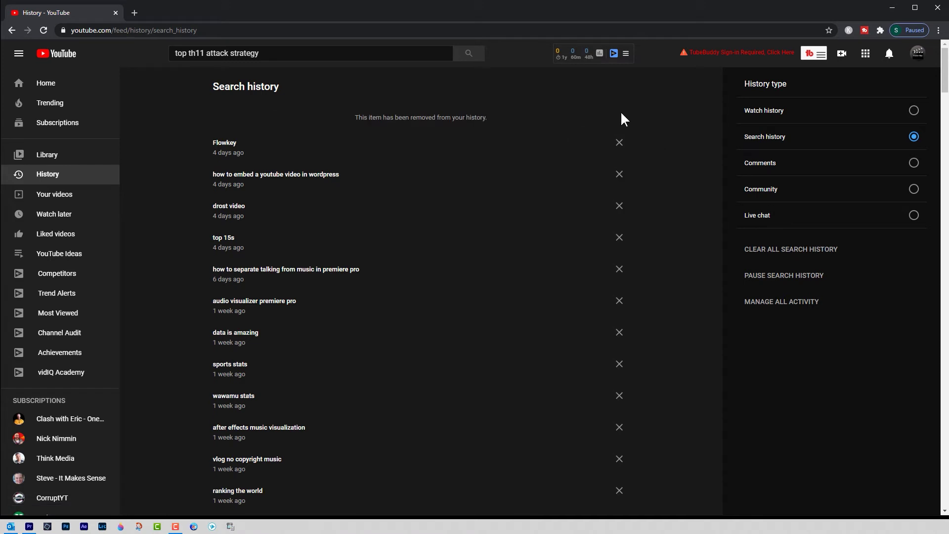
left_click(620, 146)
left_click(620, 171)
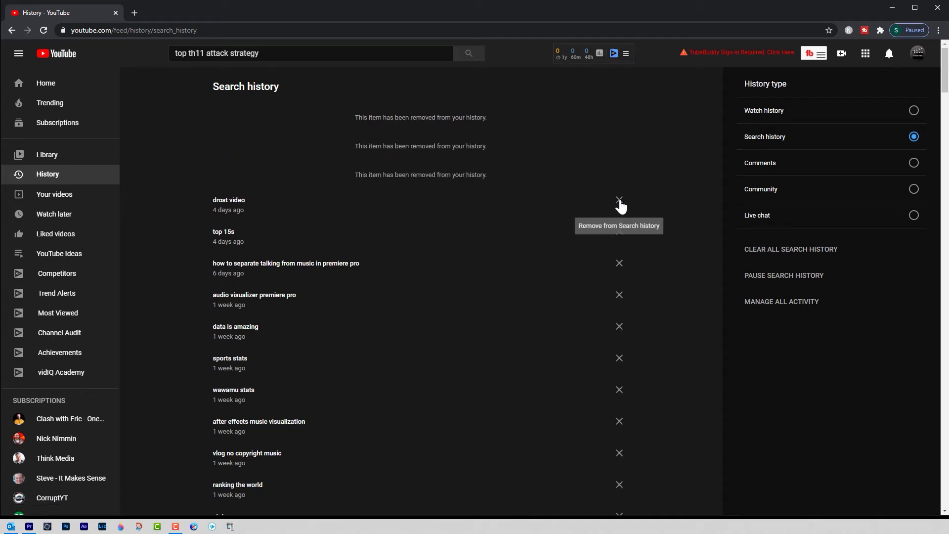
left_click(619, 200)
left_click(618, 228)
left_click(619, 258)
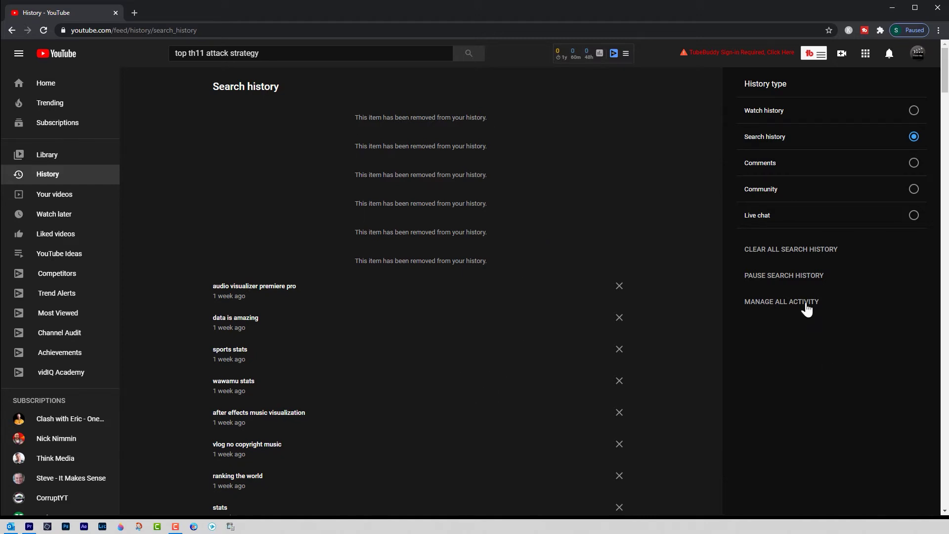
left_click(800, 252)
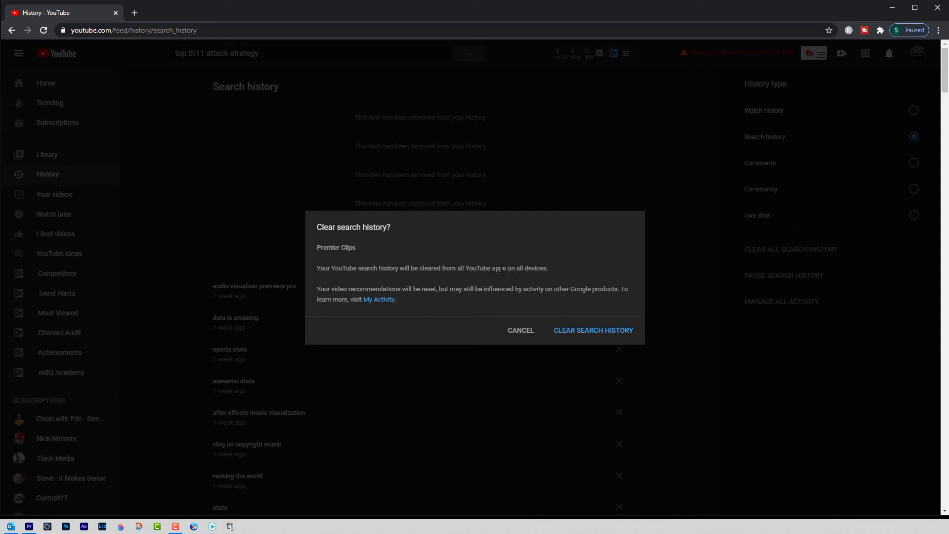
- Confirm clearing the entire search history and return to the YouTube home feed
left_click(592, 332)
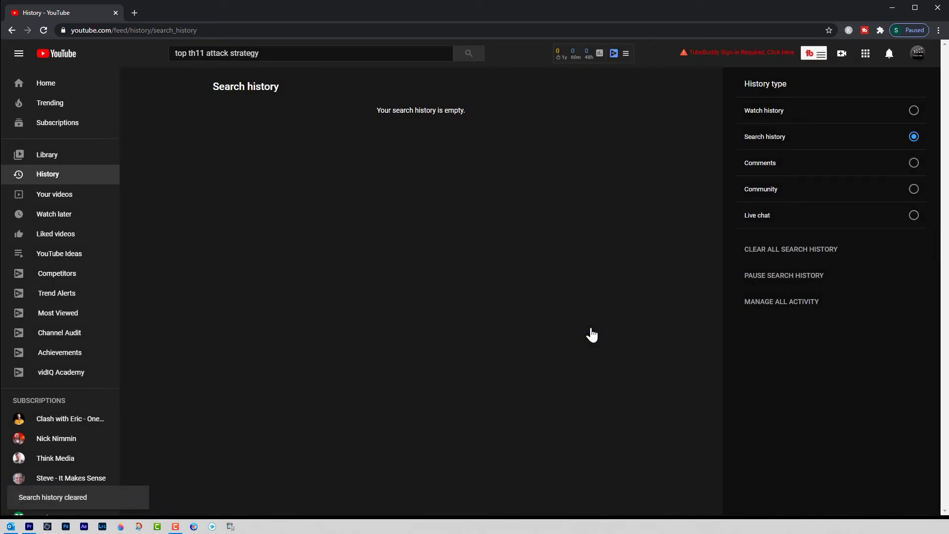
left_click(60, 88)
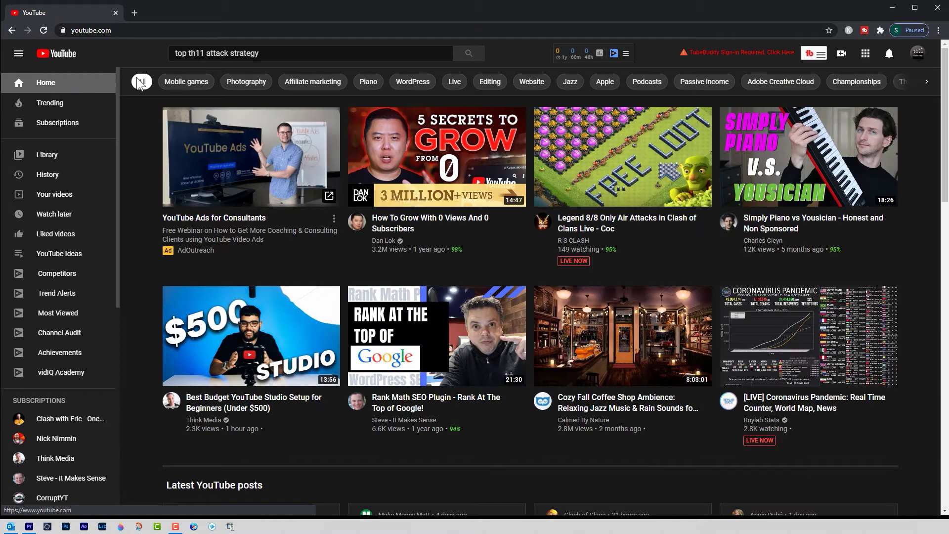
- Empty the leftover query from the search box, then view the now-empty desktop search history
left_click_drag(259, 53, 187, 53)
key("ctrl+a")
key("BackSpace")
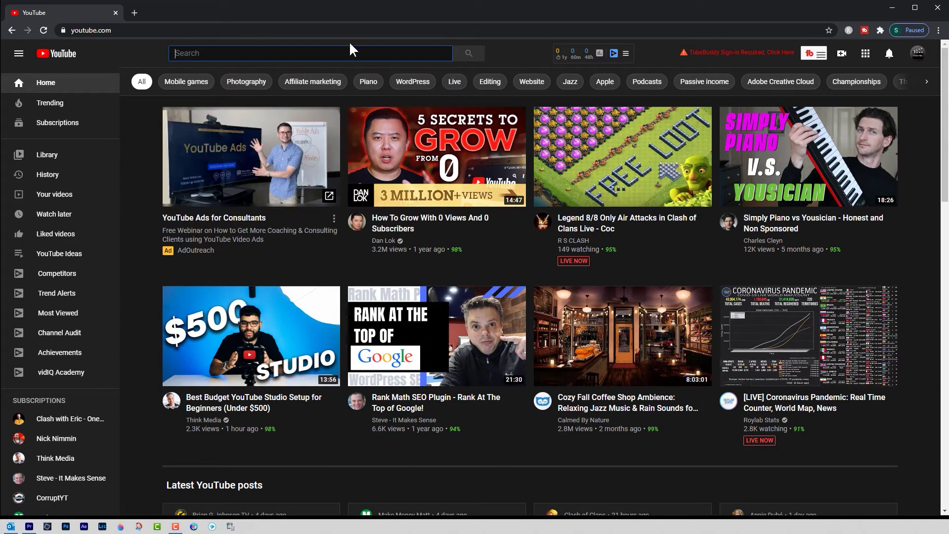
left_click(470, 55)
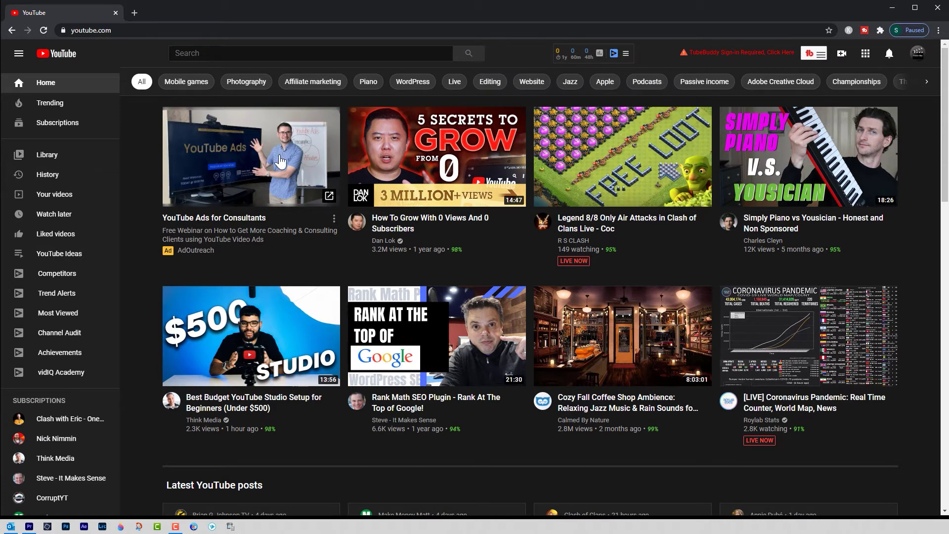
left_click(65, 174)
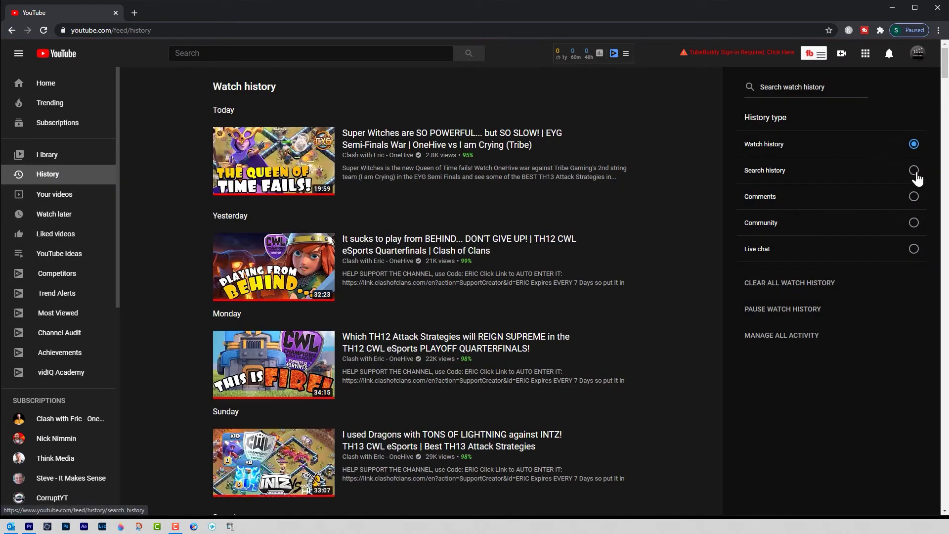
left_click(914, 171)
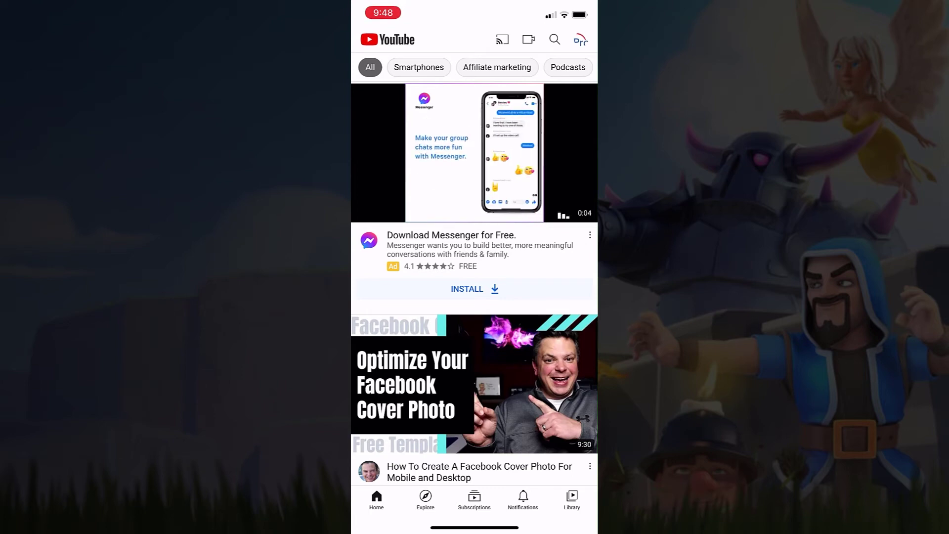
left_click(581, 40)
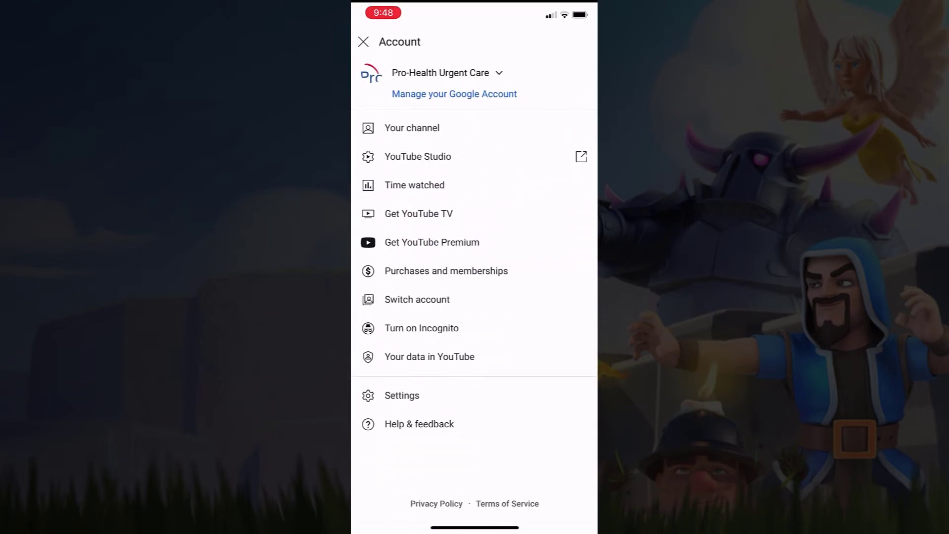
left_click(417, 299)
left_click(429, 315)
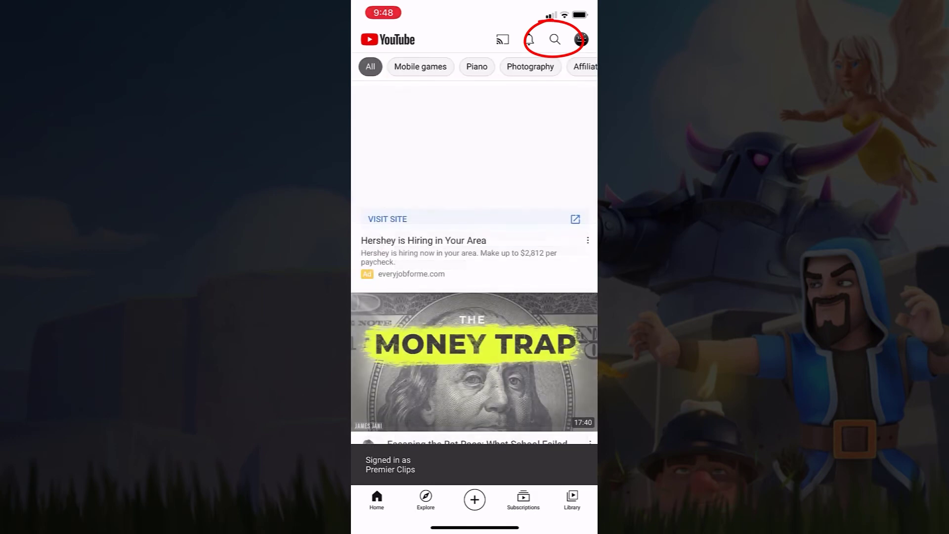
left_click(555, 39)
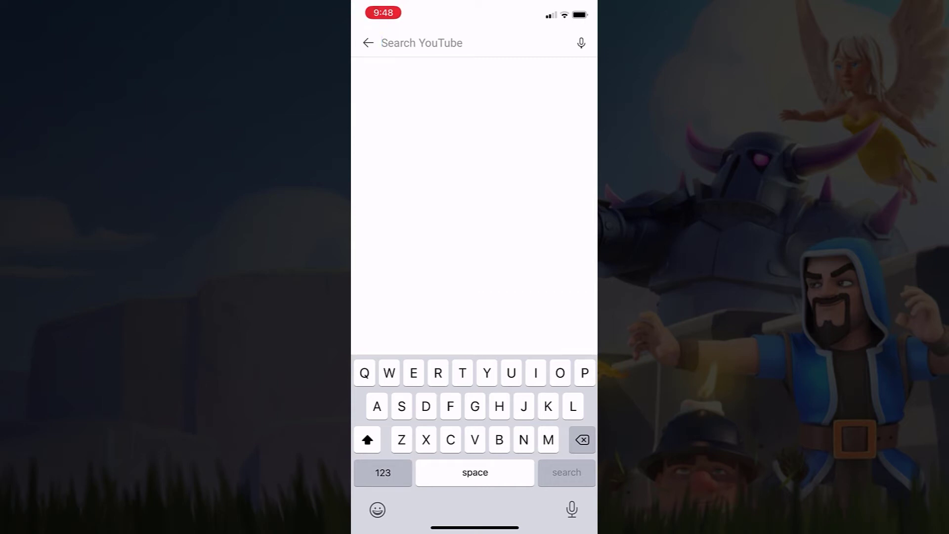
left_click(368, 42)
left_click(580, 38)
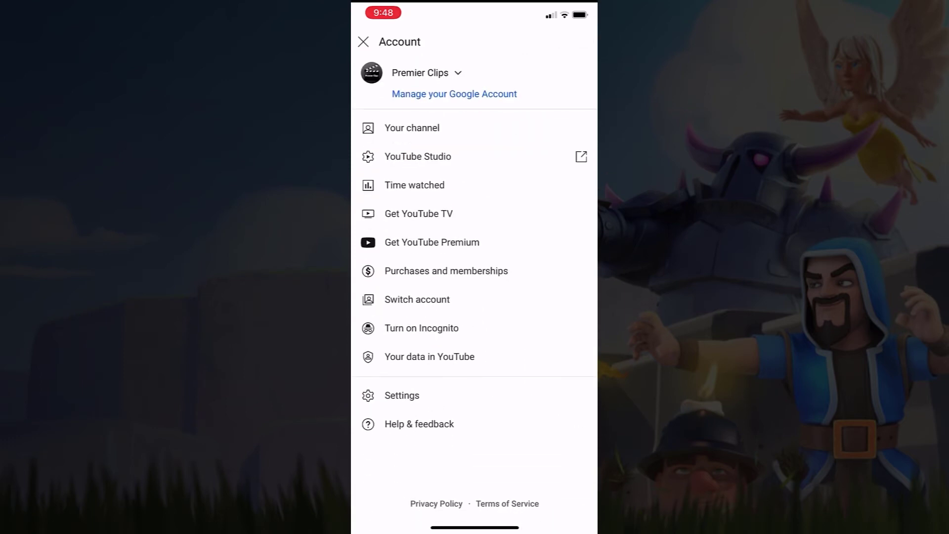
left_click(417, 299)
left_click(369, 44)
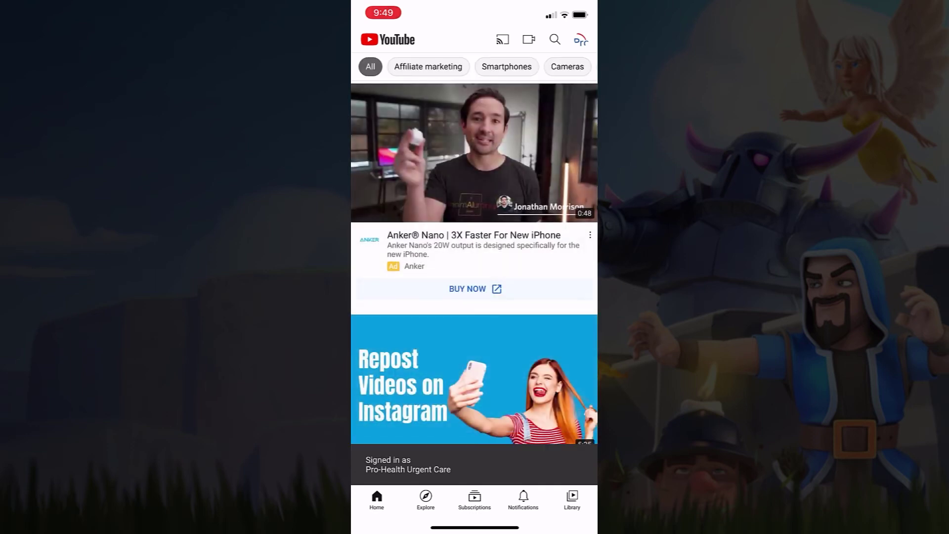
- Open search in the iPhone app to see past searches still listed, then go back
scroll(475, 247, "down", 1)
left_click(555, 39)
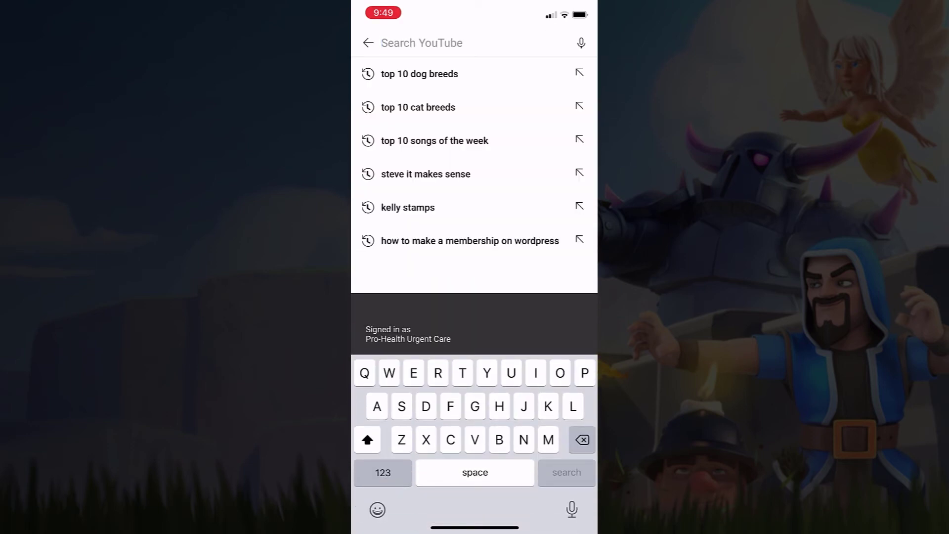
left_click(368, 43)
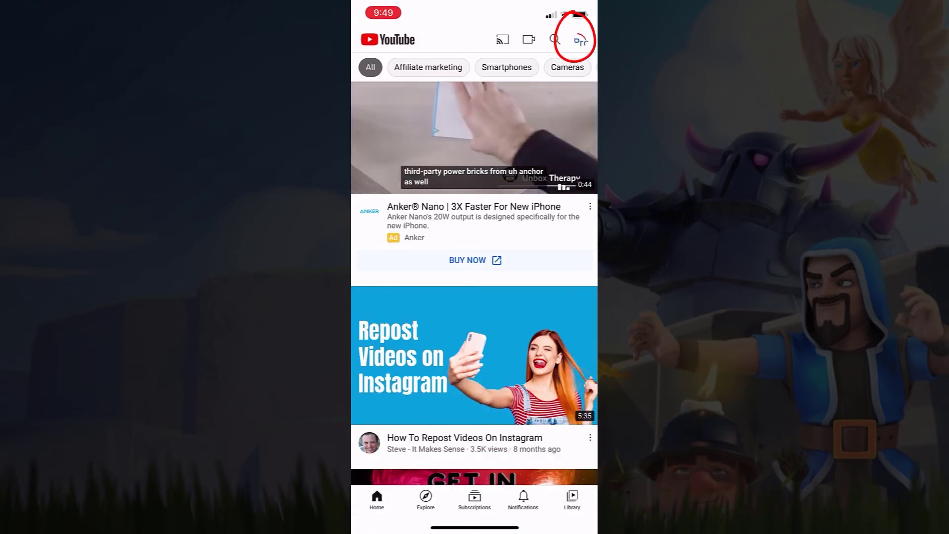
- Open the app's Settings from the avatar menu and find the History & privacy section
left_click(581, 40)
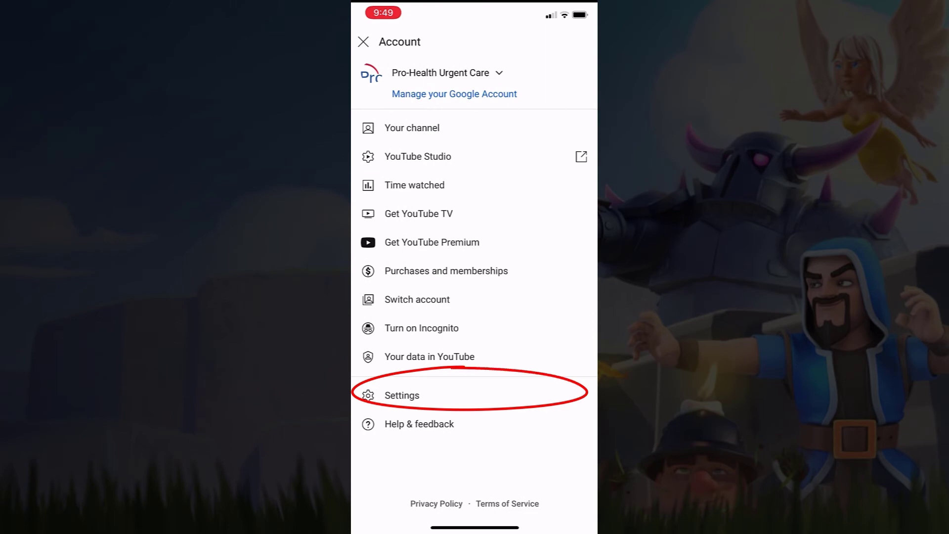
left_click(402, 395)
scroll(475, 267, "down", 5)
scroll(475, 287, "down", 10)
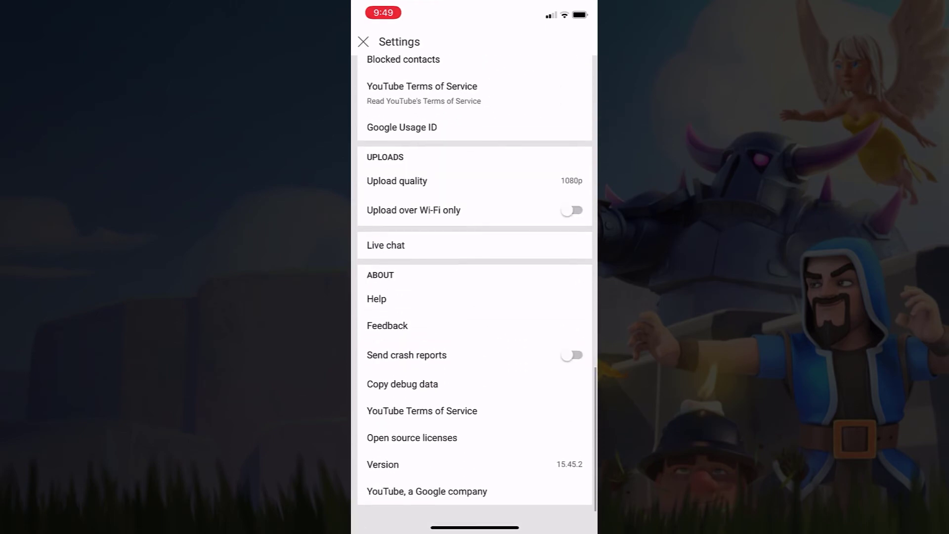
scroll(475, 280, "up", 5)
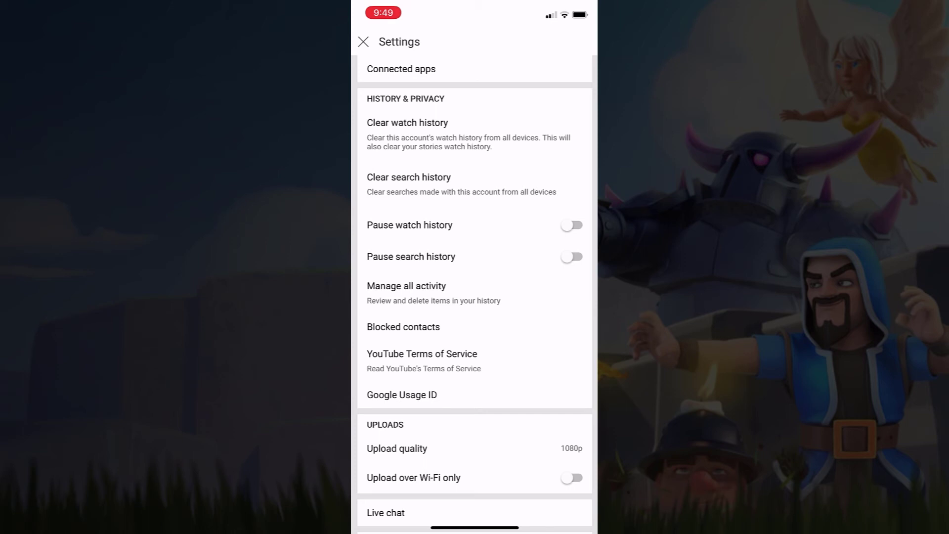
- Clear the iPhone app's search history, then reopen search to confirm no suggestions remain
left_click(409, 178)
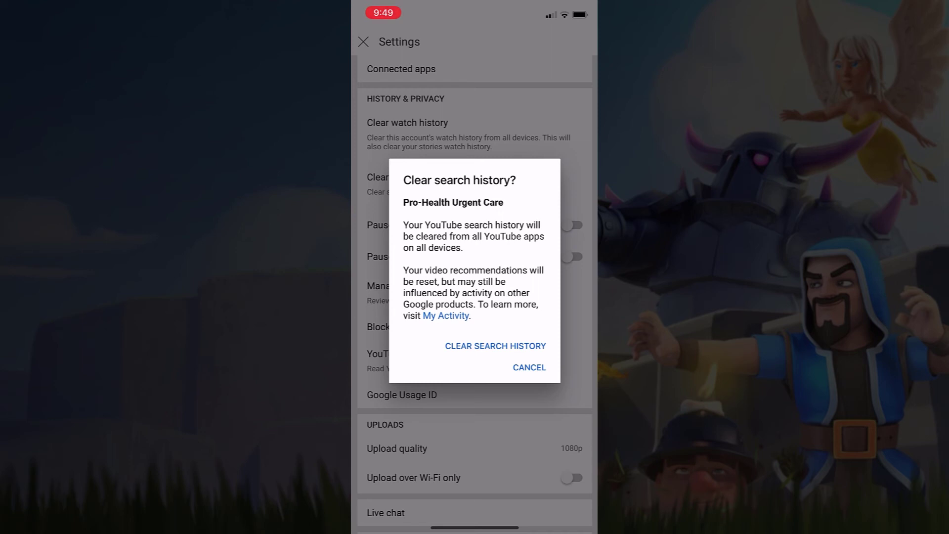
left_click(496, 346)
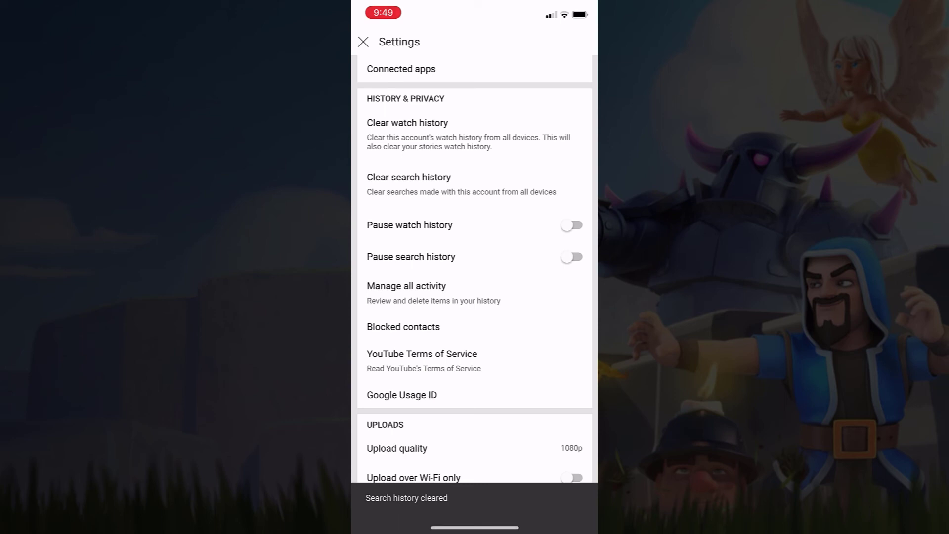
left_click(363, 42)
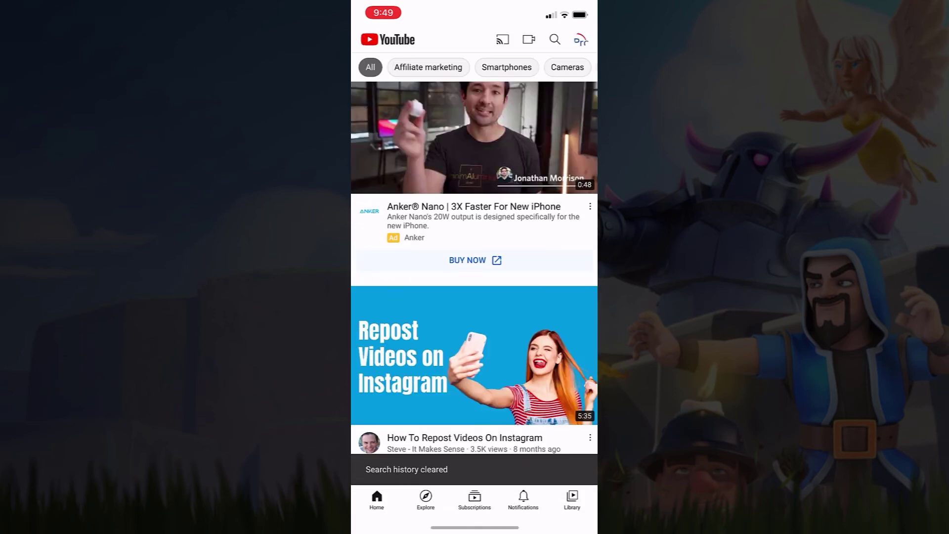
left_click(555, 40)
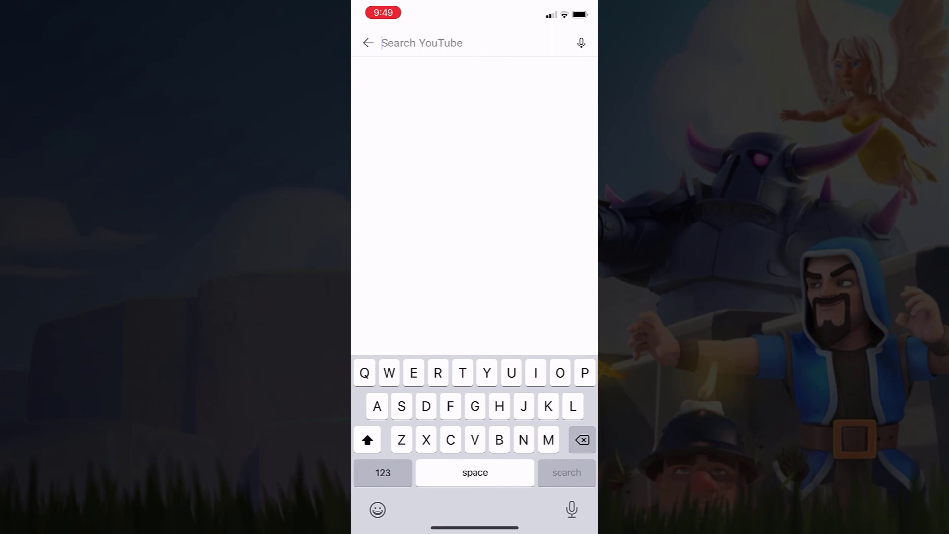